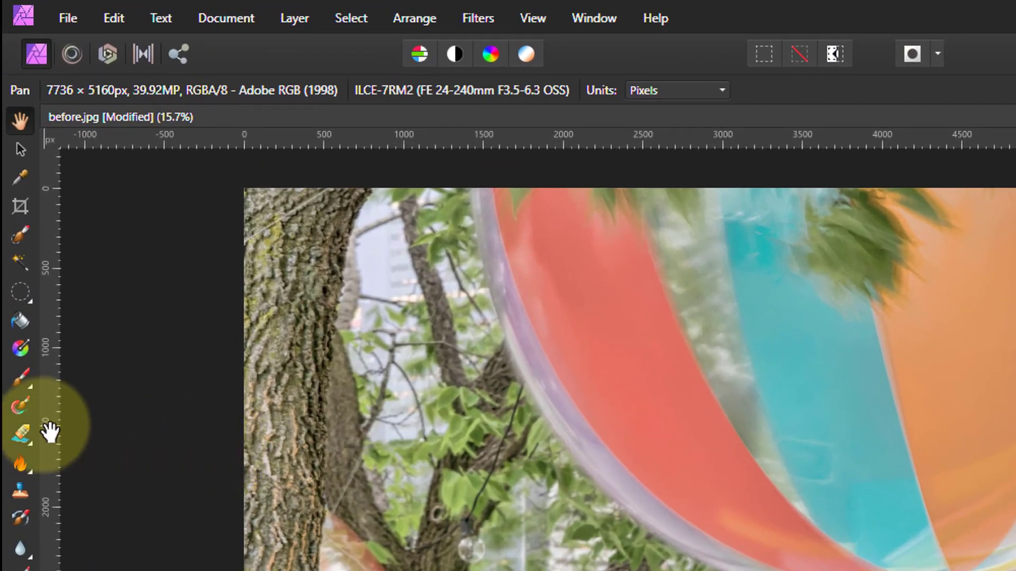
- Pick the Erase Brush Tool from the eraser flyout in the Tools panel
{"action": "left_click", "coordinate": [23, 426]}
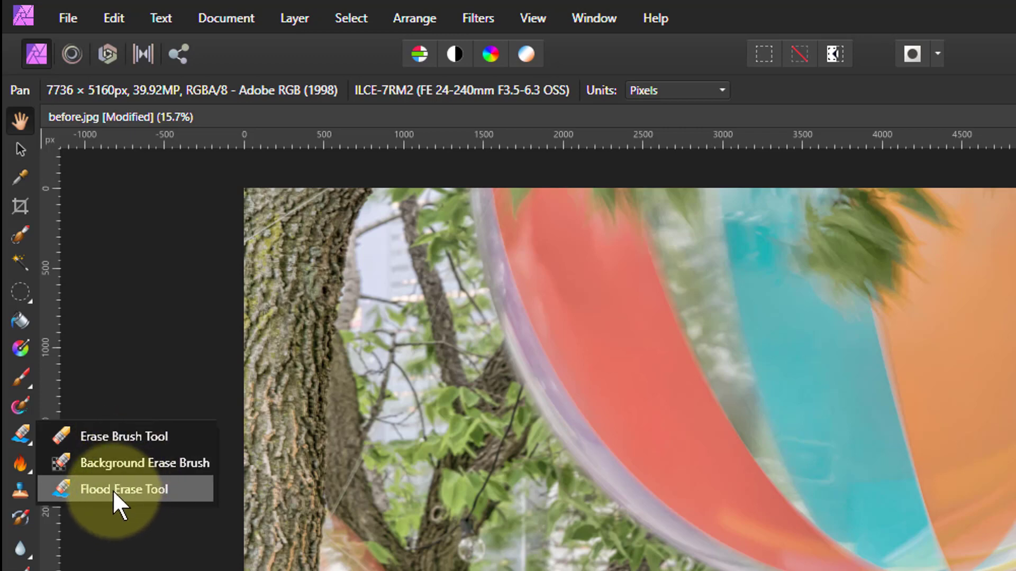
{"action": "left_click", "coordinate": [113, 437]}
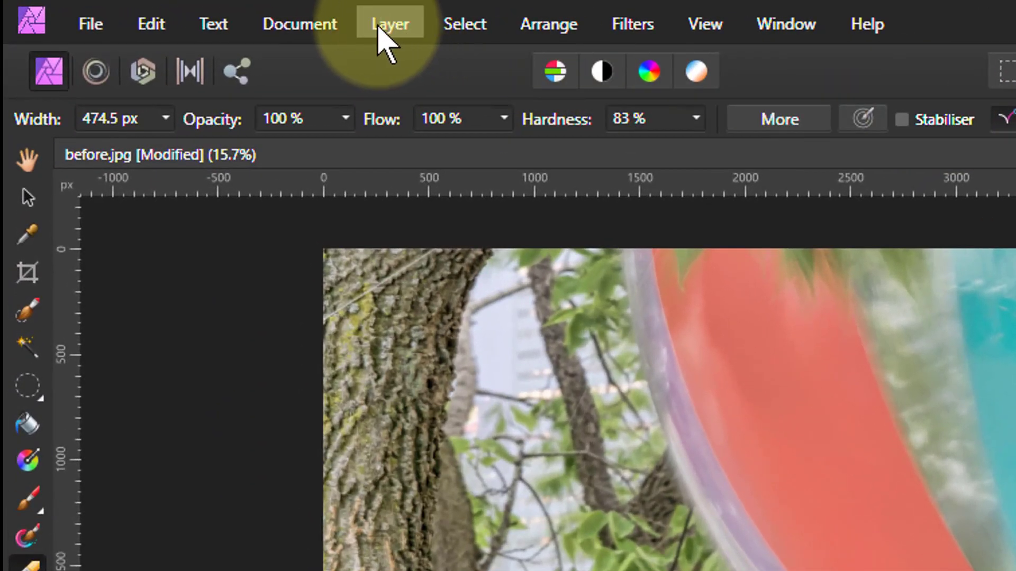
- Add a blue fill layer (RGB 39/75/255) and move it below the Background layer
{"action": "left_click", "coordinate": [394, 27]}
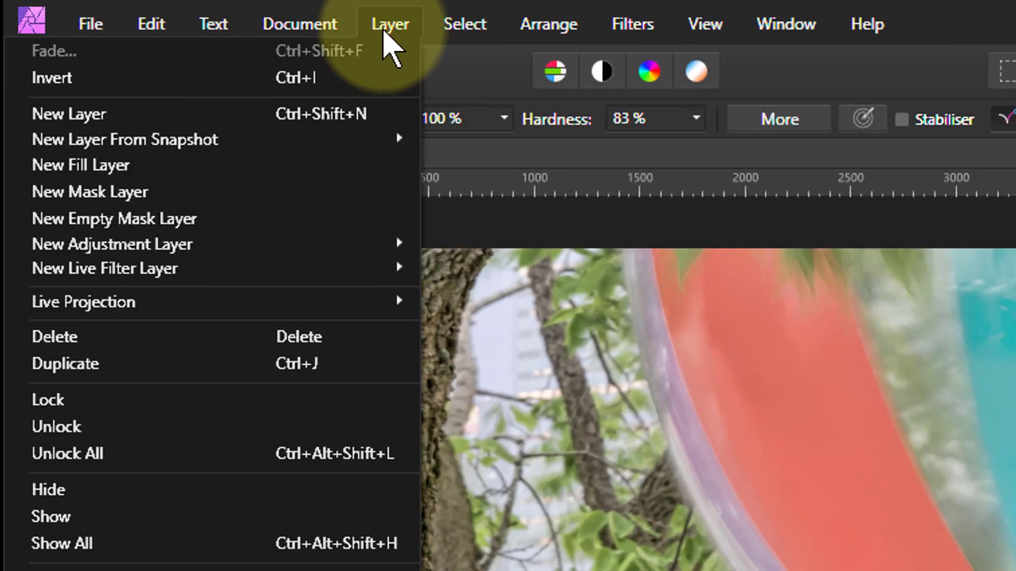
{"action": "left_click", "coordinate": [347, 160]}
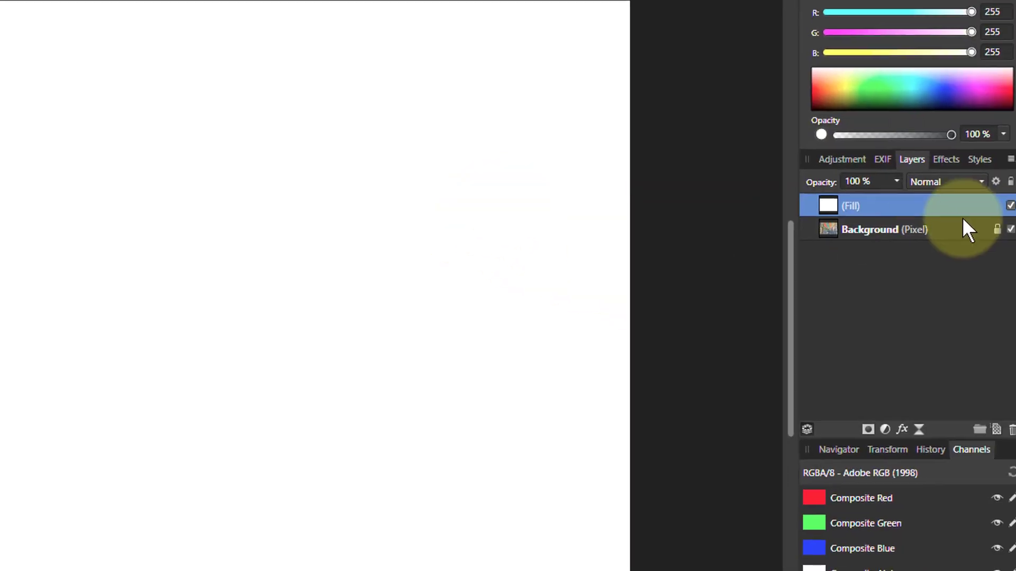
{"action": "left_click", "coordinate": [941, 85]}
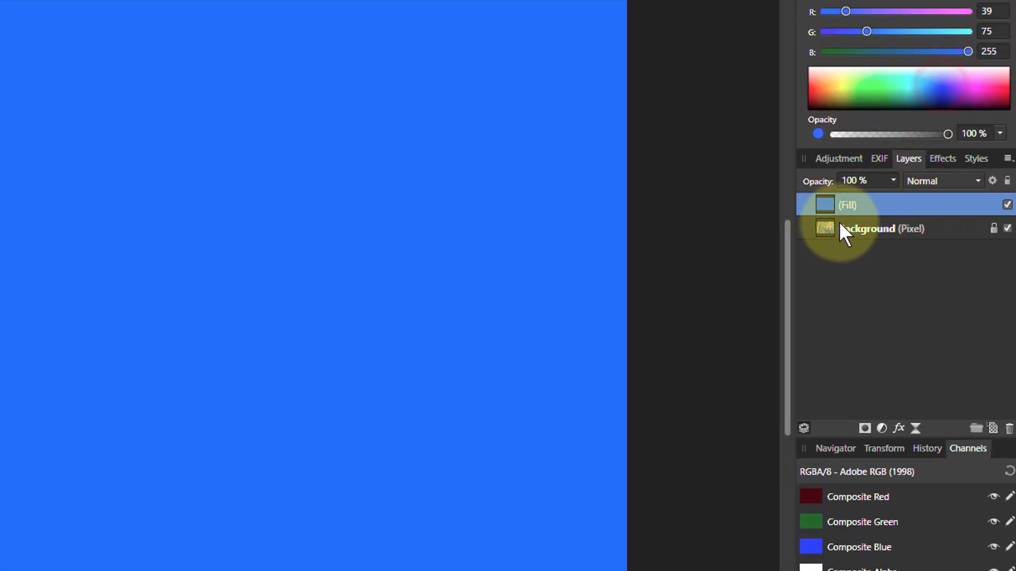
{"action": "left_click_drag", "start_coordinate": [817, 201], "coordinate": [821, 249]}
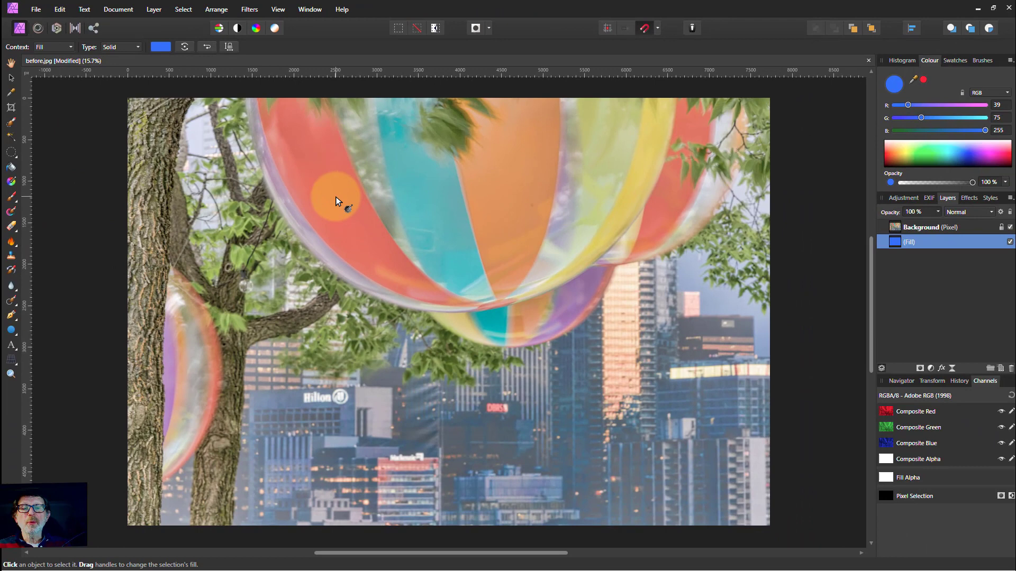
- Erase a patch left of the balloon on the Background layer with the Erase Brush
{"action": "right_click", "coordinate": [303, 189]}
{"action": "left_click", "coordinate": [118, 145]}
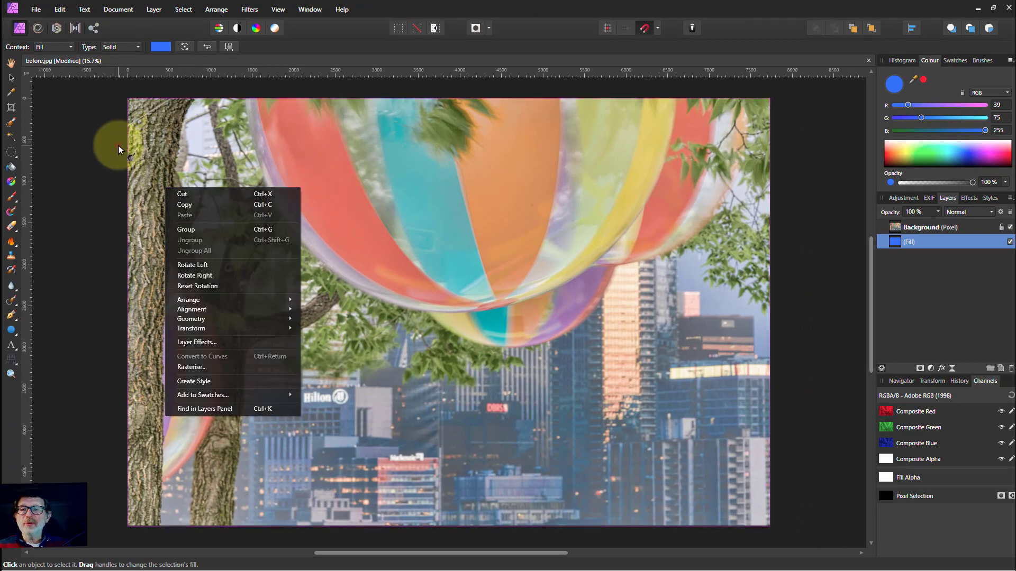
{"action": "left_click", "coordinate": [11, 226]}
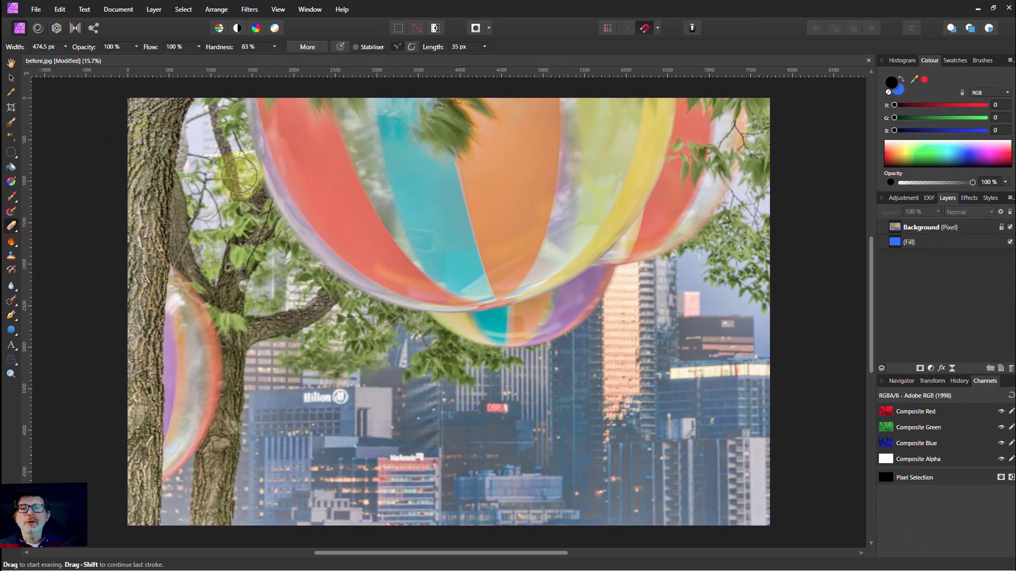
{"action": "left_click", "coordinate": [895, 228]}
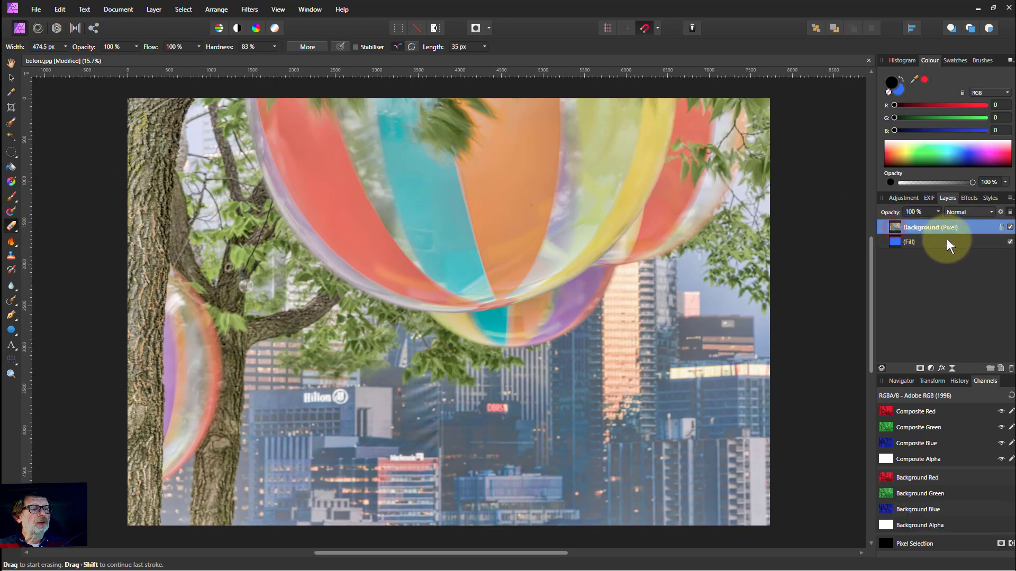
{"action": "mouse_move", "coordinate": [418, 226]}
{"action": "left_mouse_down"}
{"action": "mouse_move", "coordinate": [347, 200]}
{"action": "mouse_move", "coordinate": [355, 241]}
{"action": "mouse_move", "coordinate": [325, 218]}
{"action": "left_mouse_up"}
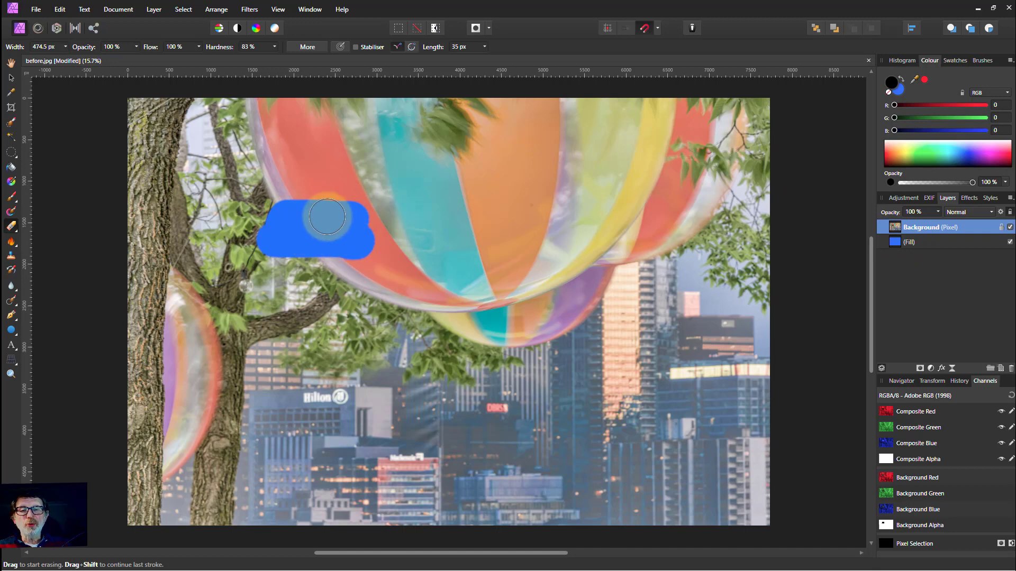
- Toggle the blue fill layer to check transparency and undo a stray erase on the balloon
{"action": "left_click", "coordinate": [1010, 242]}
{"action": "left_click", "coordinate": [1010, 242]}
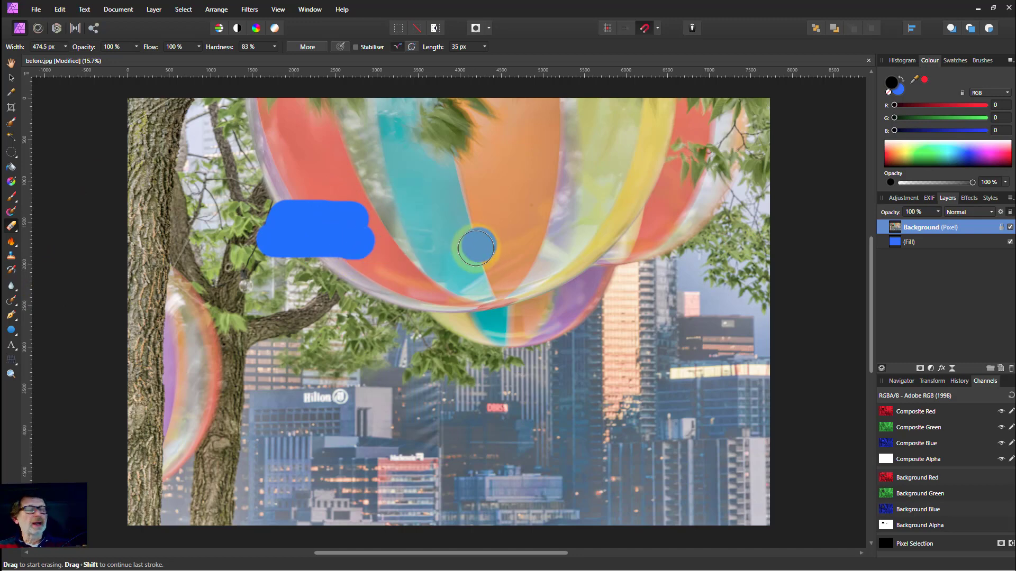
{"action": "key", "text": "ctrl+z"}
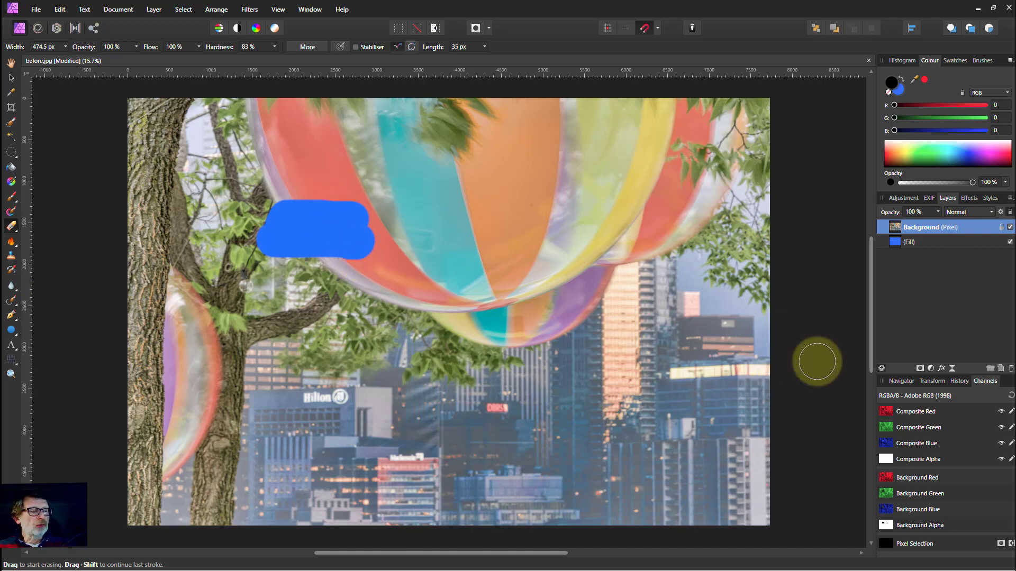
- Add a new empty pixel layer and try Paint Brush test dabs, undoing each
{"action": "left_click", "coordinate": [1000, 368]}
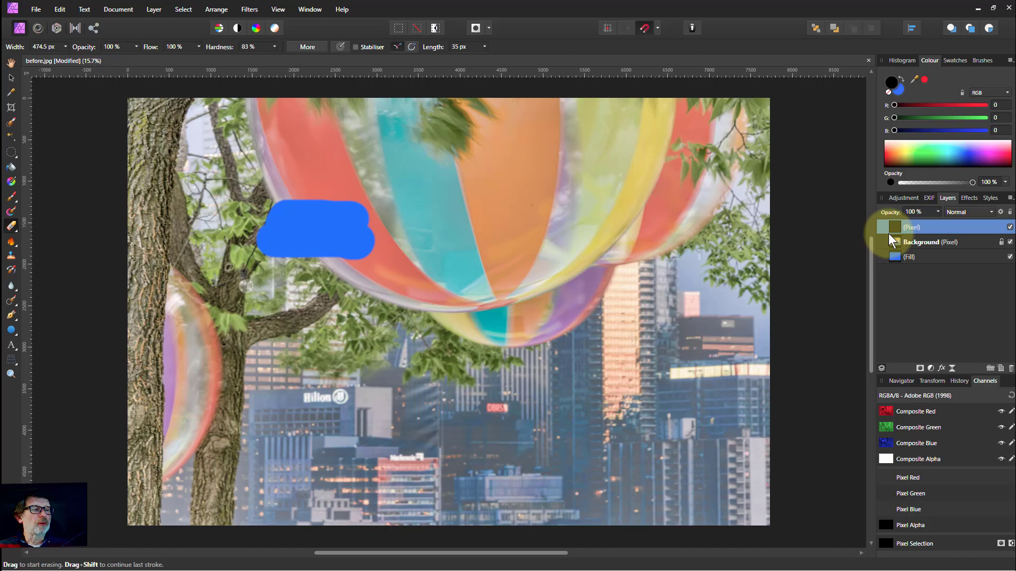
{"action": "left_click", "coordinate": [11, 196]}
{"action": "left_click", "coordinate": [159, 114]}
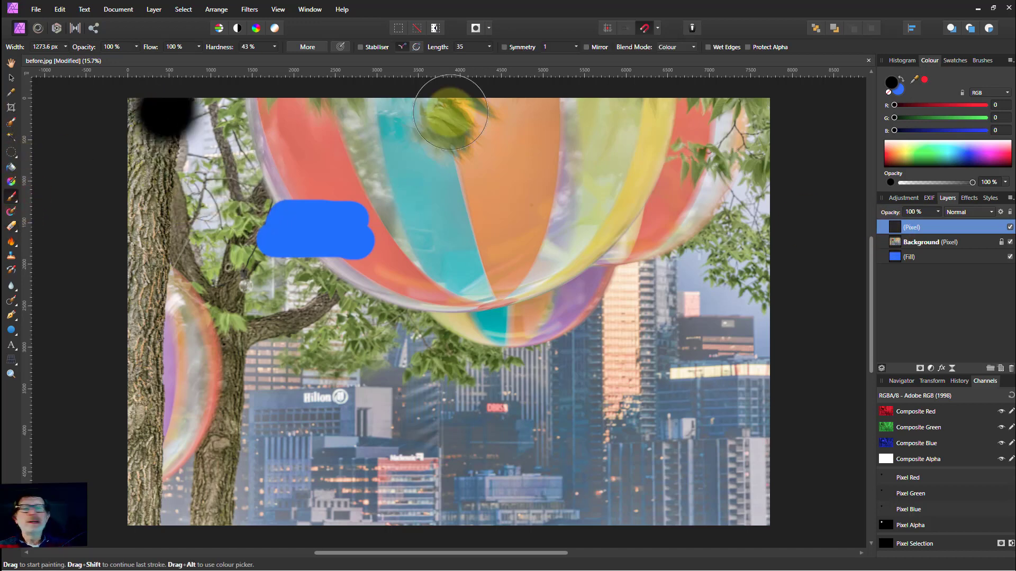
{"action": "key", "text": "ctrl+z"}
{"action": "left_click", "coordinate": [595, 170]}
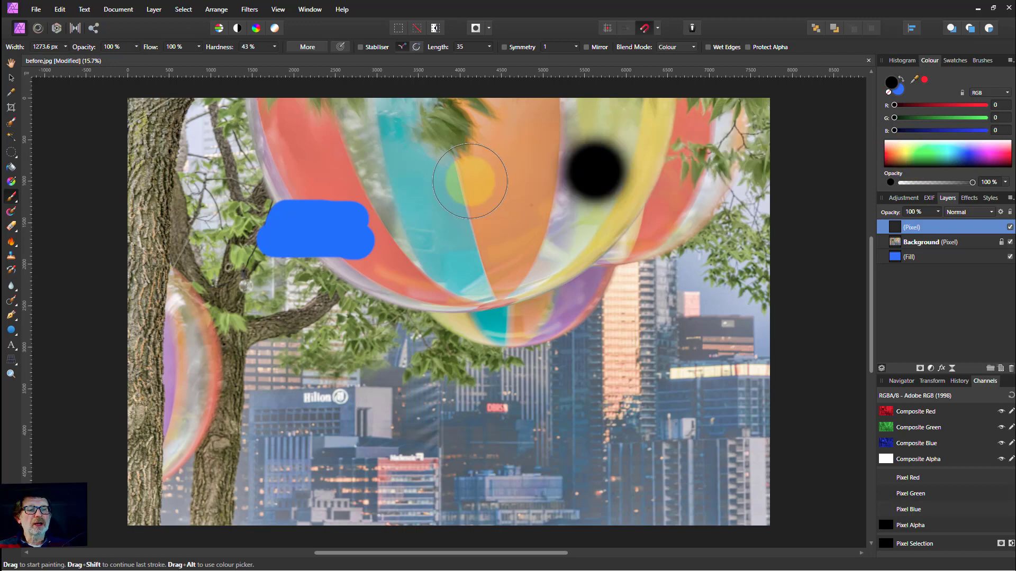
{"action": "key", "text": "ctrl+z"}
{"action": "left_click", "coordinate": [470, 181]}
{"action": "key", "text": "ctrl+z"}
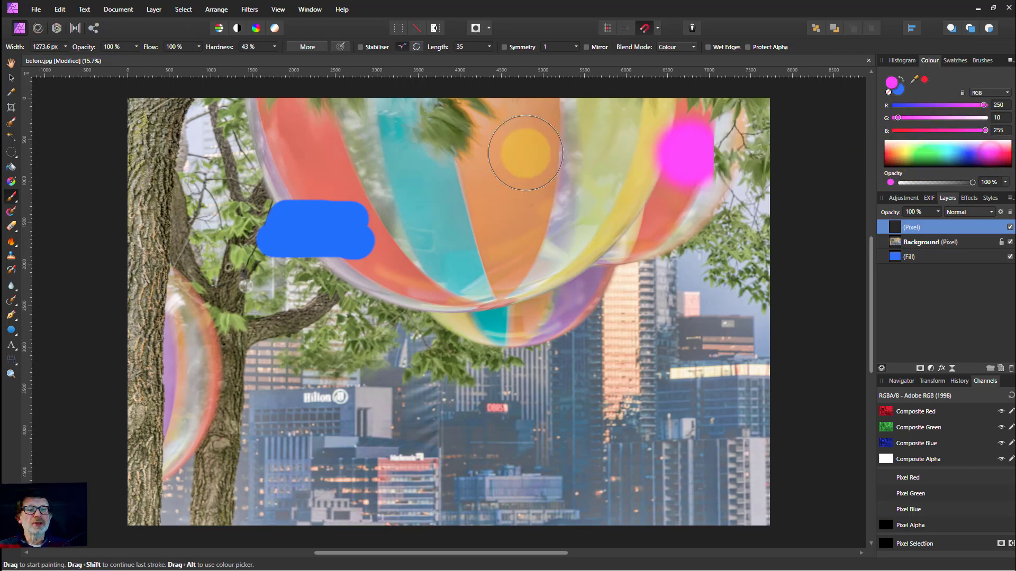
- Paint a magenta stroke down the balloon's orange stripe, shrinking the brush partway
{"action": "left_click", "coordinate": [505, 168]}
{"action": "left_click_drag", "start_coordinate": [515, 171], "coordinate": [512, 203]}
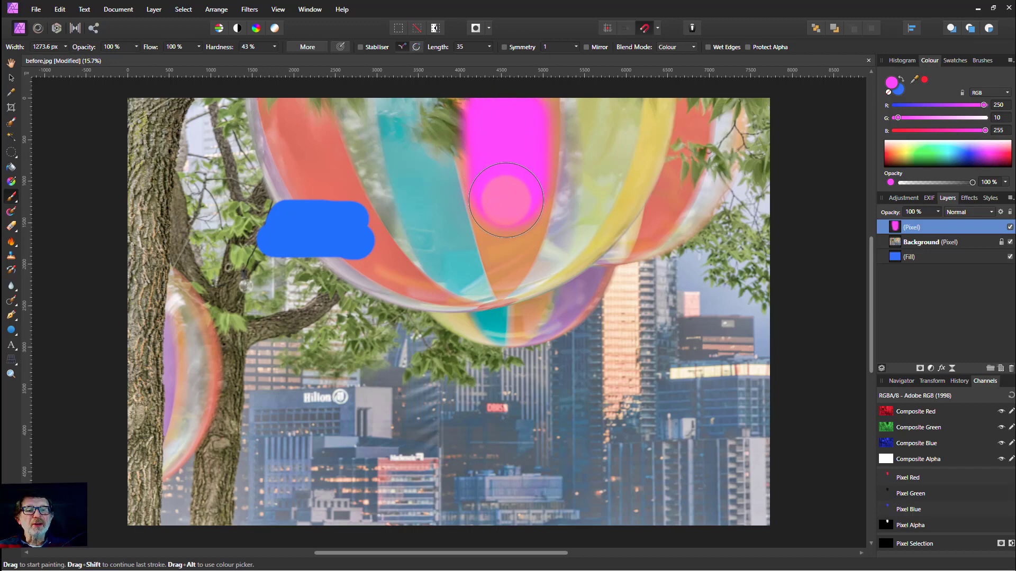
{"action": "mouse_move", "coordinate": [518, 218]}
{"action": "left_mouse_down"}
{"action": "mouse_move", "coordinate": [519, 102]}
{"action": "mouse_move", "coordinate": [505, 182]}
{"action": "left_mouse_up"}
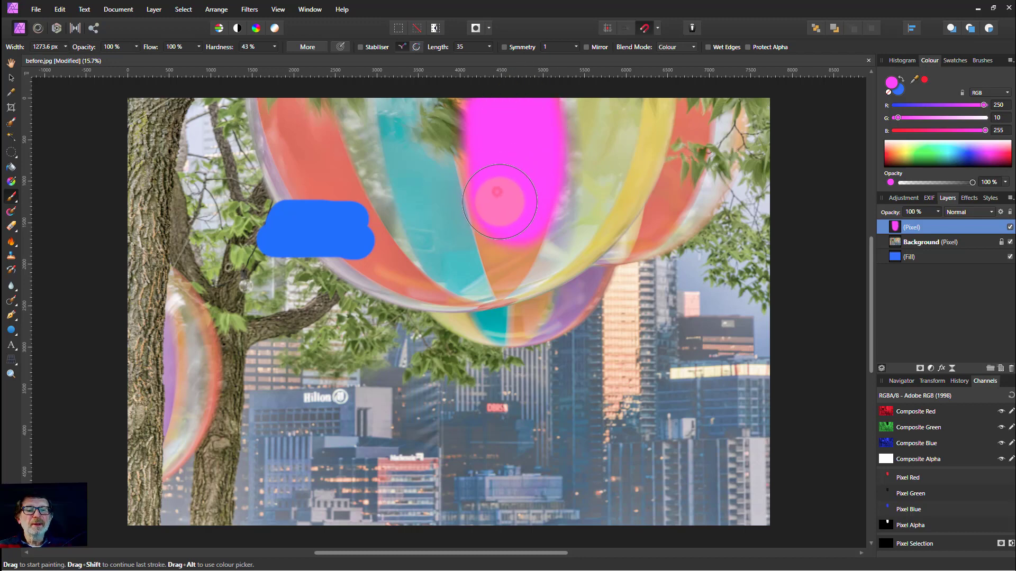
{"action": "key", "text": "bracketleft"}
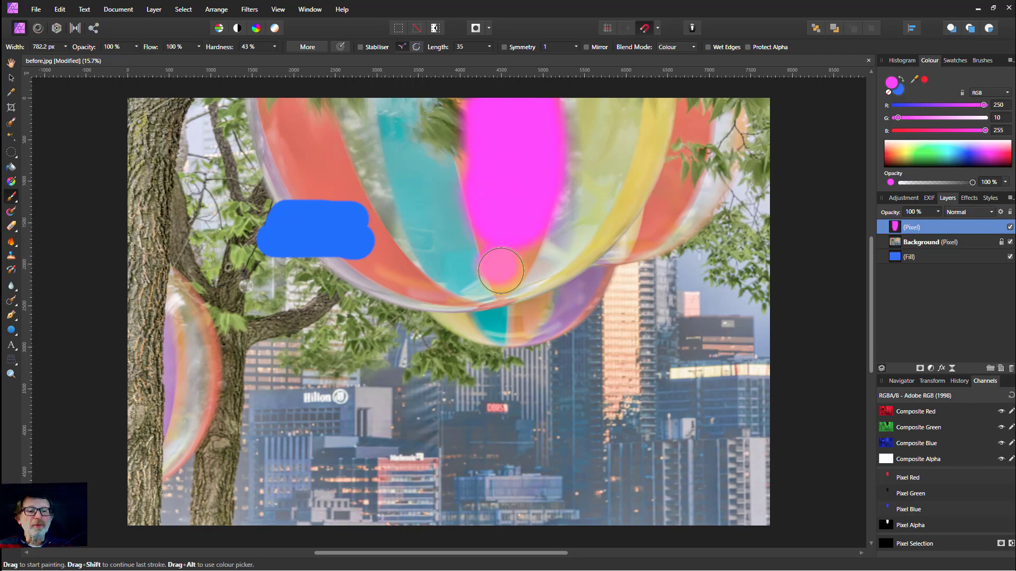
{"action": "key", "text": "bracketleft"}
{"action": "mouse_move", "coordinate": [512, 272]}
{"action": "left_mouse_down"}
{"action": "mouse_move", "coordinate": [490, 295]}
{"action": "mouse_move", "coordinate": [495, 229]}
{"action": "mouse_move", "coordinate": [465, 163]}
{"action": "mouse_move", "coordinate": [483, 217]}
{"action": "left_mouse_up"}
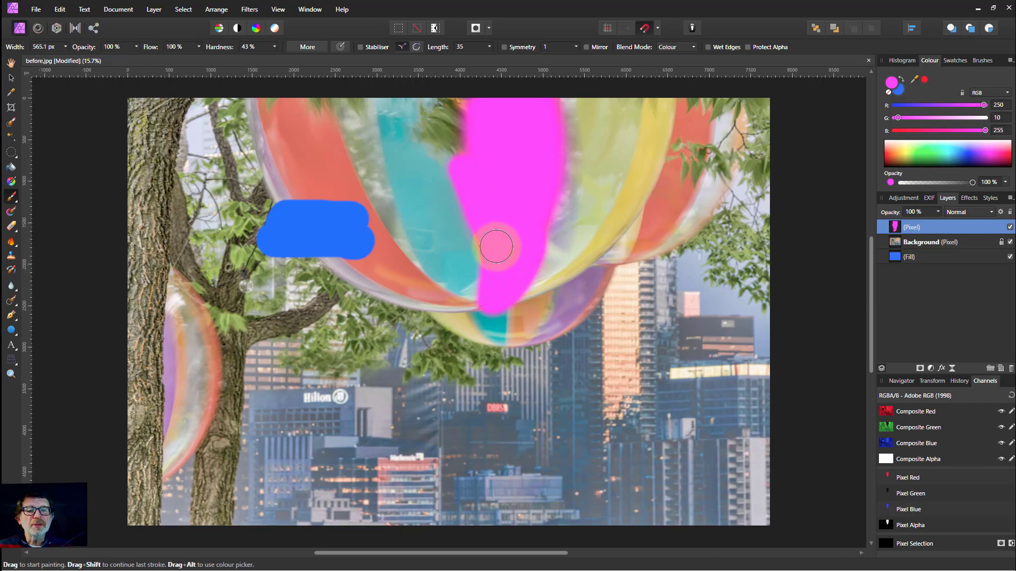
{"action": "left_click_drag", "start_coordinate": [588, 221], "coordinate": [618, 222]}
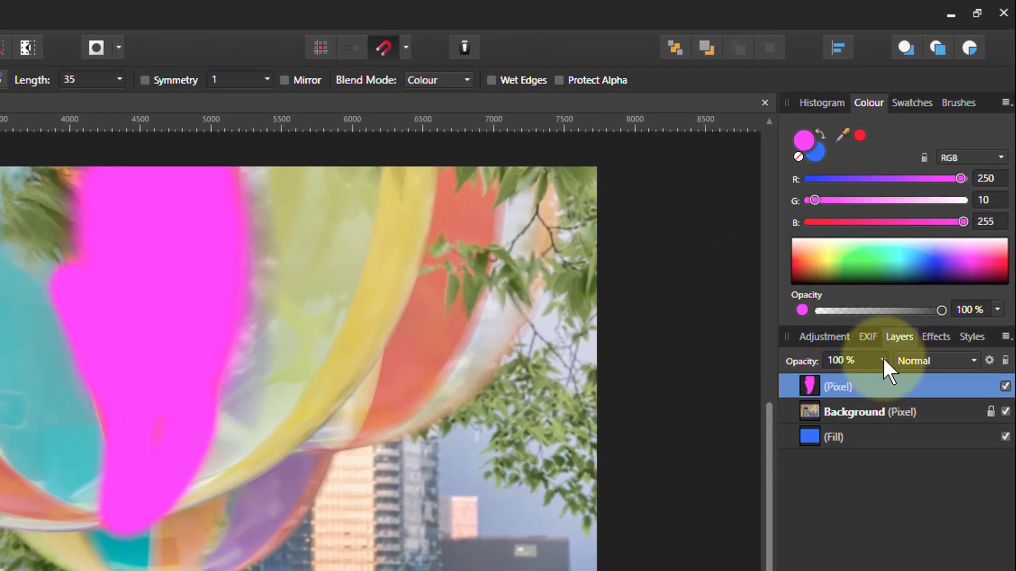
- Lower the paint layer opacity to 89% and soften the eraser hardness to 56%
{"action": "left_click", "coordinate": [883, 358]}
{"action": "mouse_move", "coordinate": [884, 376]}
{"action": "left_mouse_down"}
{"action": "mouse_move", "coordinate": [792, 389]}
{"action": "mouse_move", "coordinate": [849, 392]}
{"action": "mouse_move", "coordinate": [817, 390]}
{"action": "left_mouse_up"}
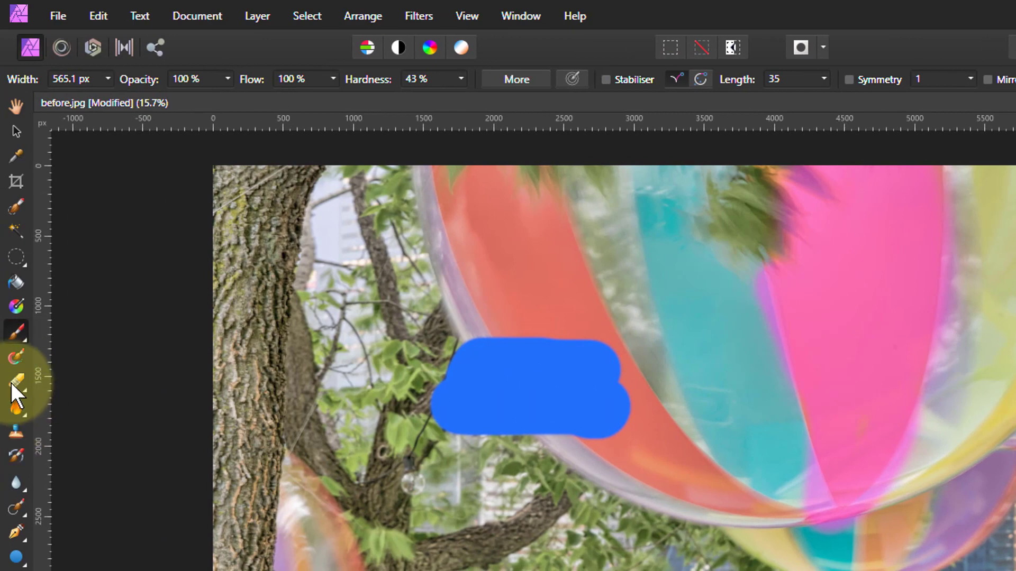
{"action": "left_click", "coordinate": [16, 382]}
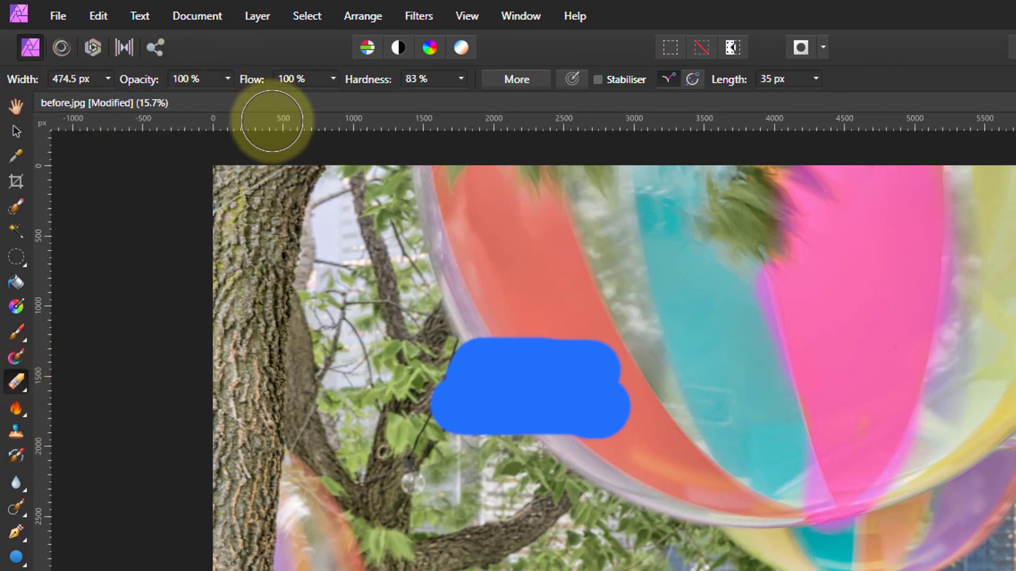
{"action": "left_click", "coordinate": [460, 80]}
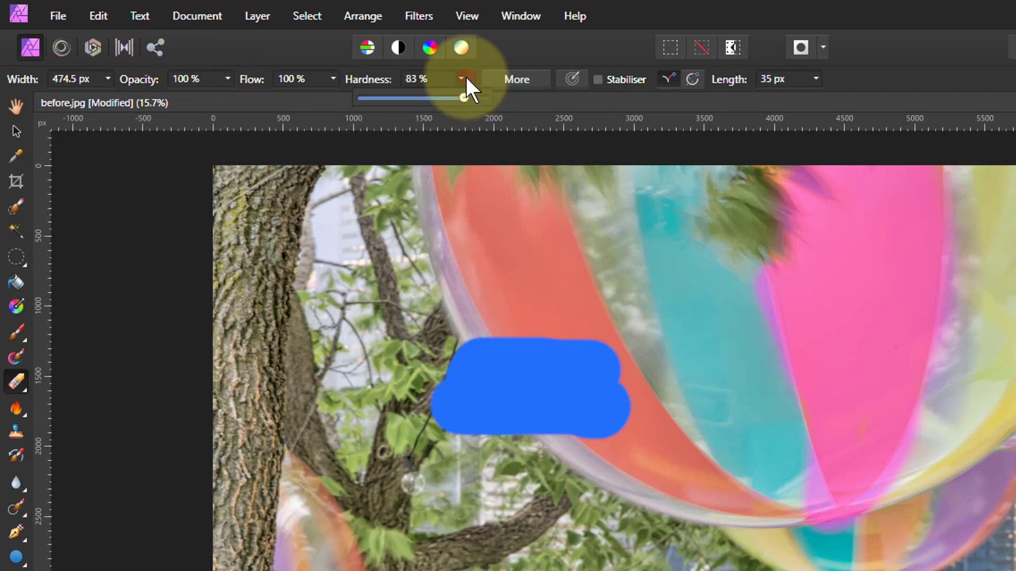
{"action": "mouse_move", "coordinate": [467, 97]}
{"action": "left_mouse_down"}
{"action": "mouse_move", "coordinate": [420, 100]}
{"action": "mouse_move", "coordinate": [431, 105]}
{"action": "left_mouse_up"}
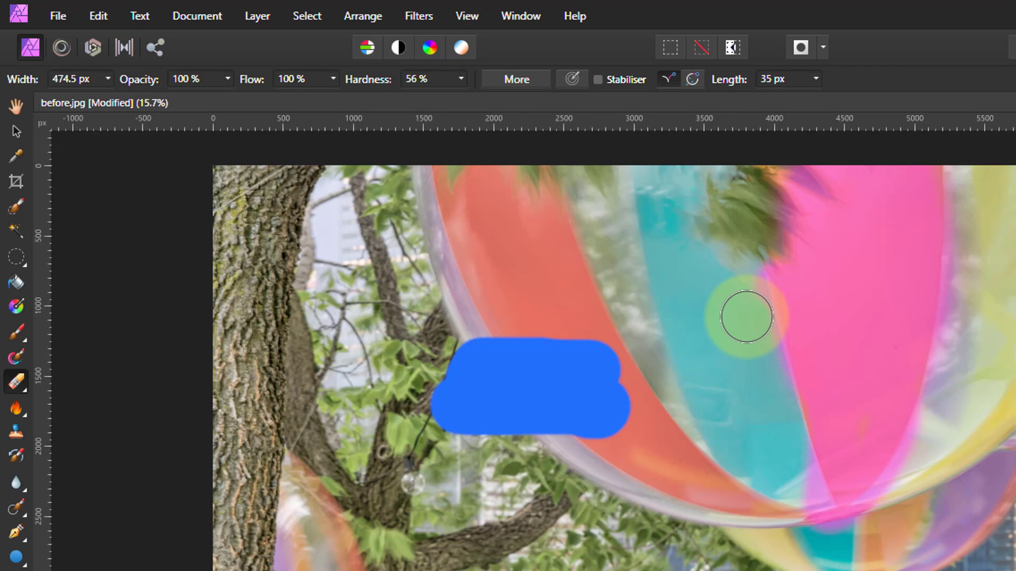
- Make the magenta paint layer fully opaque at 100% and return to the Erase Brush
{"action": "mouse_move", "coordinate": [740, 314]}
{"action": "left_mouse_down"}
{"action": "mouse_move", "coordinate": [787, 476]}
{"action": "mouse_move", "coordinate": [790, 465]}
{"action": "left_mouse_up"}
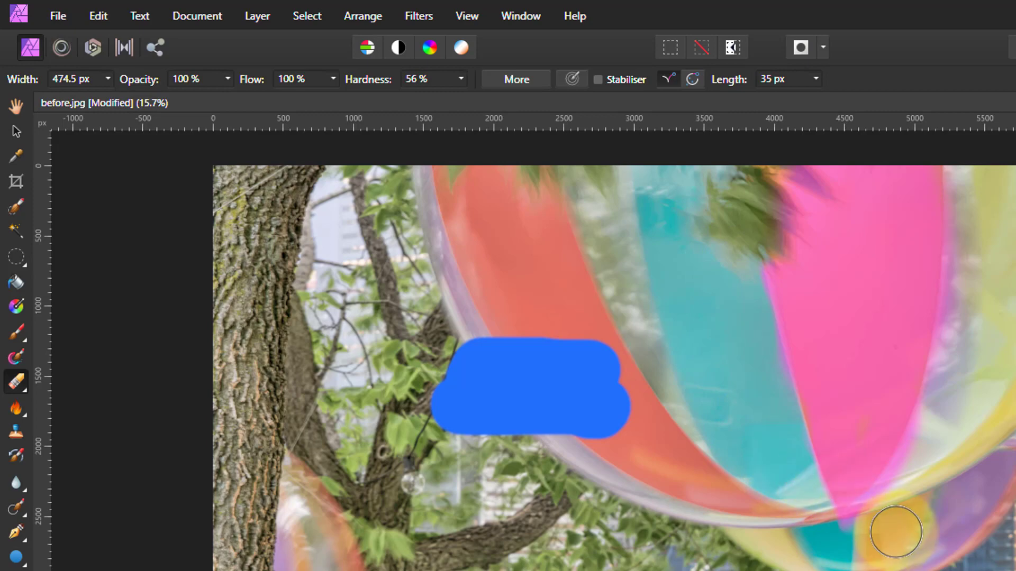
{"action": "mouse_move", "coordinate": [934, 433]}
{"action": "left_mouse_down"}
{"action": "mouse_move", "coordinate": [913, 473]}
{"action": "mouse_move", "coordinate": [839, 535]}
{"action": "left_mouse_up"}
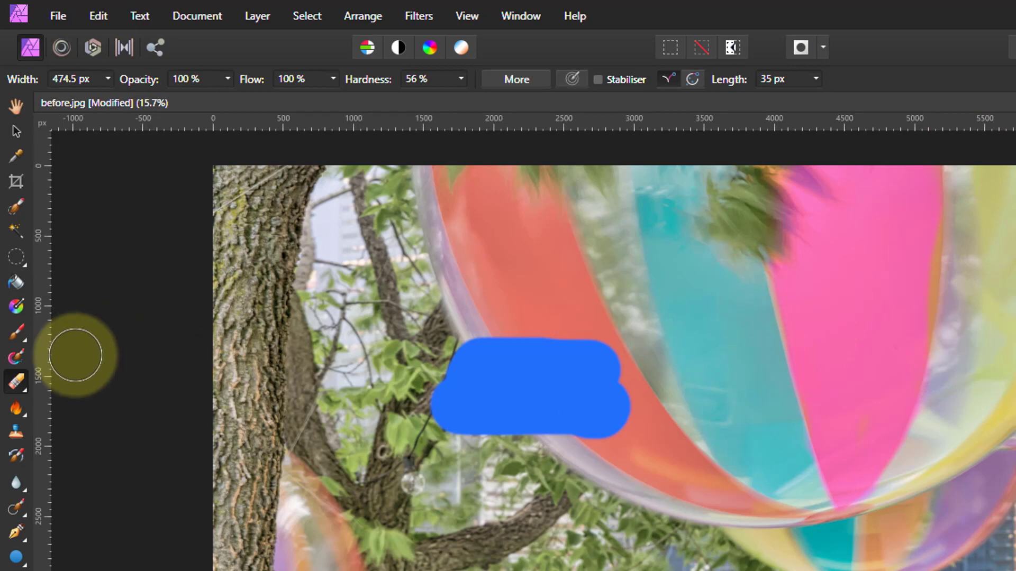
{"action": "left_click", "coordinate": [16, 333]}
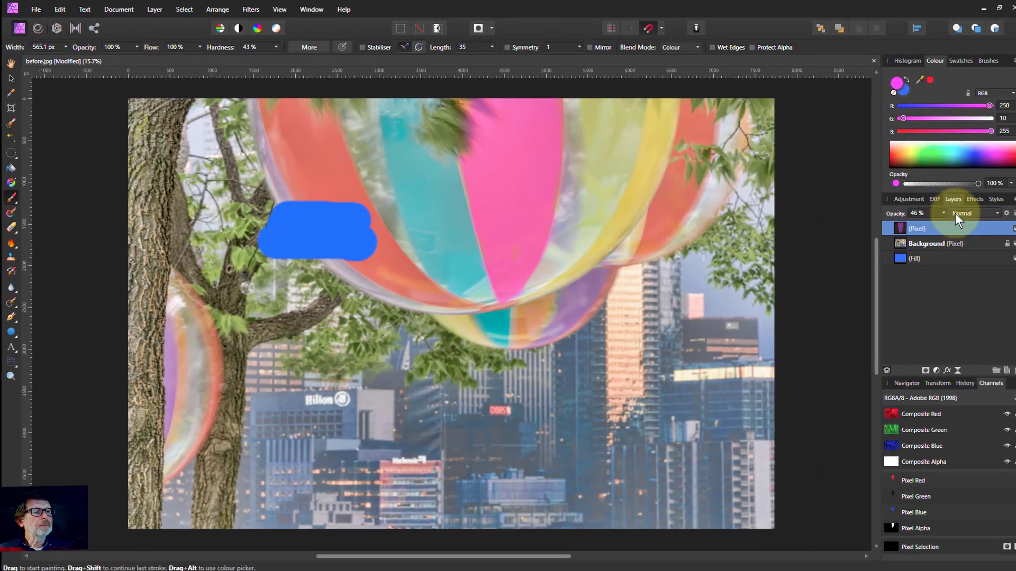
{"action": "left_click_drag", "start_coordinate": [937, 211], "coordinate": [990, 229]}
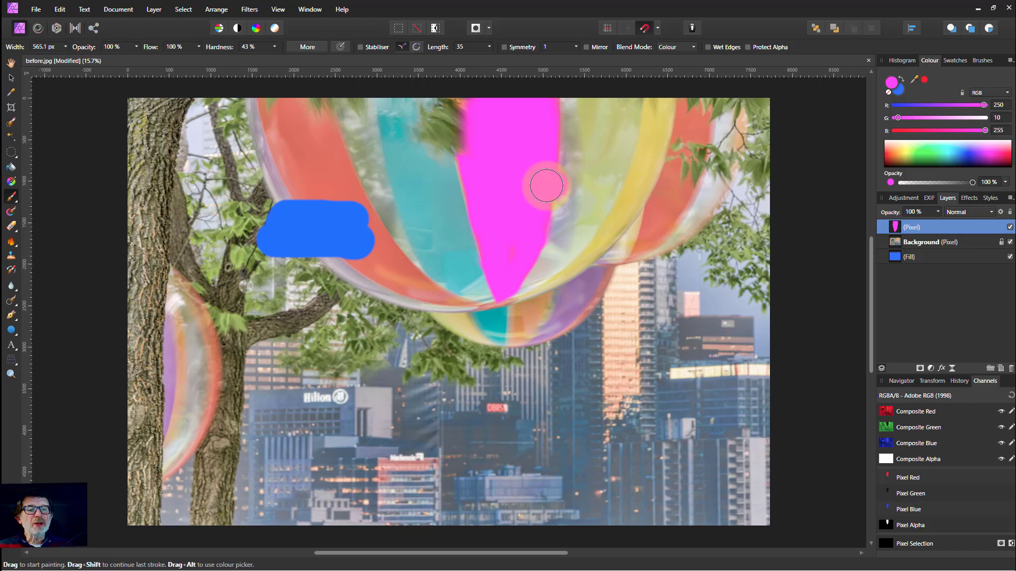
{"action": "left_click", "coordinate": [12, 226]}
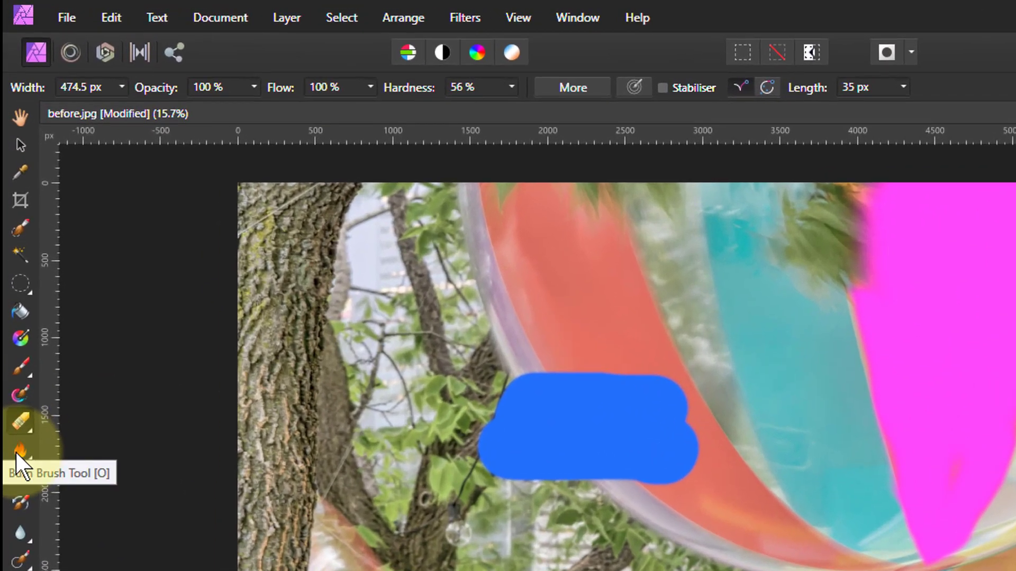
- Choose the Background Erase Brush, delete the magenta pixel layer, and try a test erase
{"action": "left_click", "coordinate": [21, 418]}
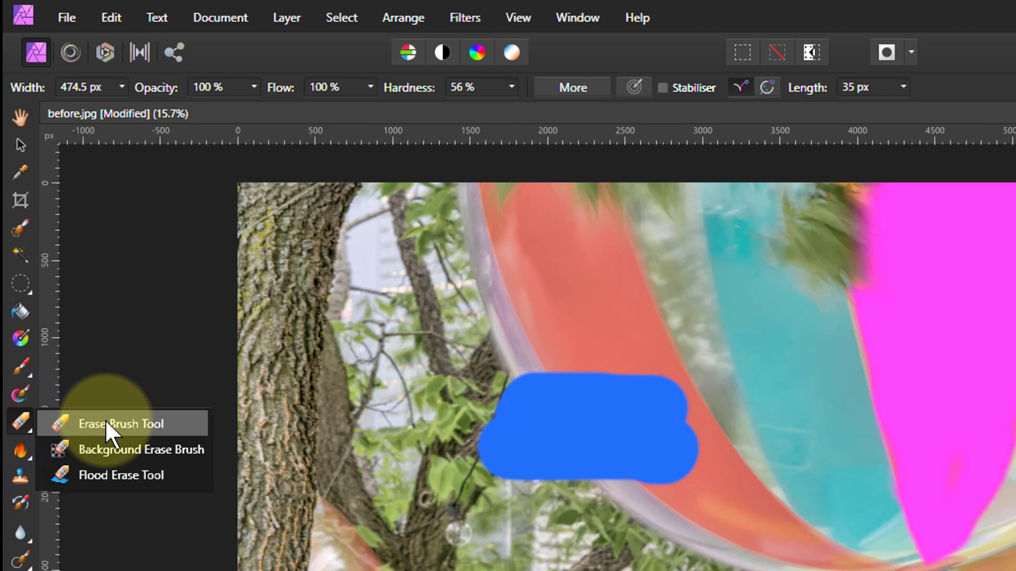
{"action": "left_click", "coordinate": [140, 449]}
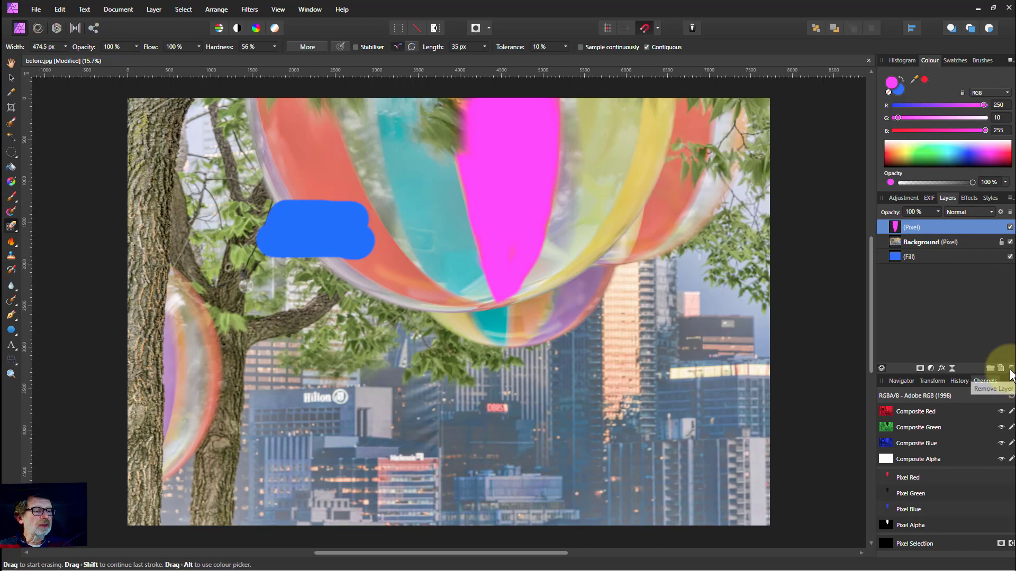
{"action": "left_click", "coordinate": [1011, 369]}
{"action": "left_click", "coordinate": [566, 311]}
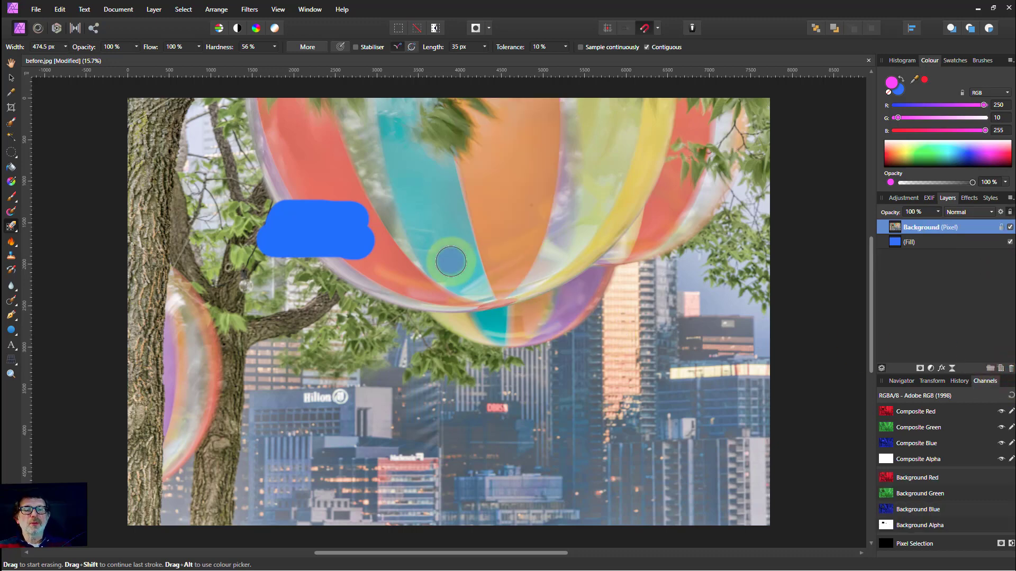
{"action": "key", "text": "ctrl+z"}
{"action": "left_click", "coordinate": [412, 188]}
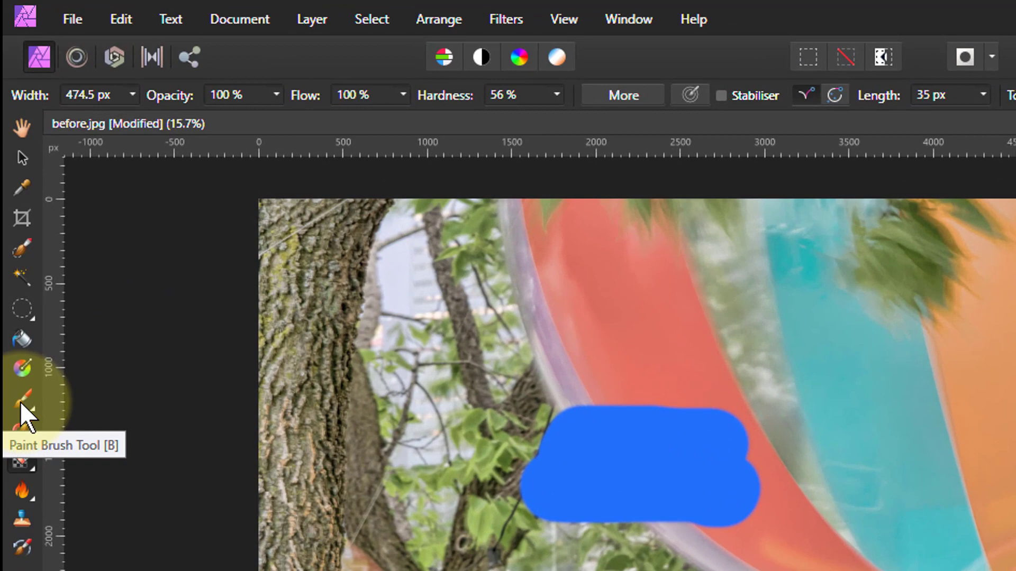
- Reselect the Background Erase Brush after browsing the painting tool variants
{"action": "left_click", "coordinate": [21, 405]}
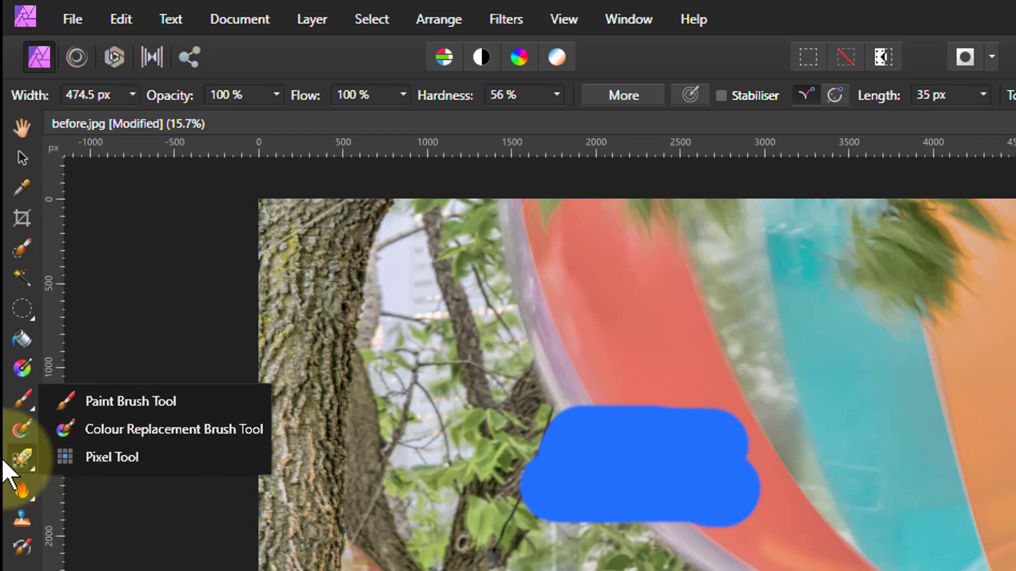
{"action": "left_click", "coordinate": [21, 465]}
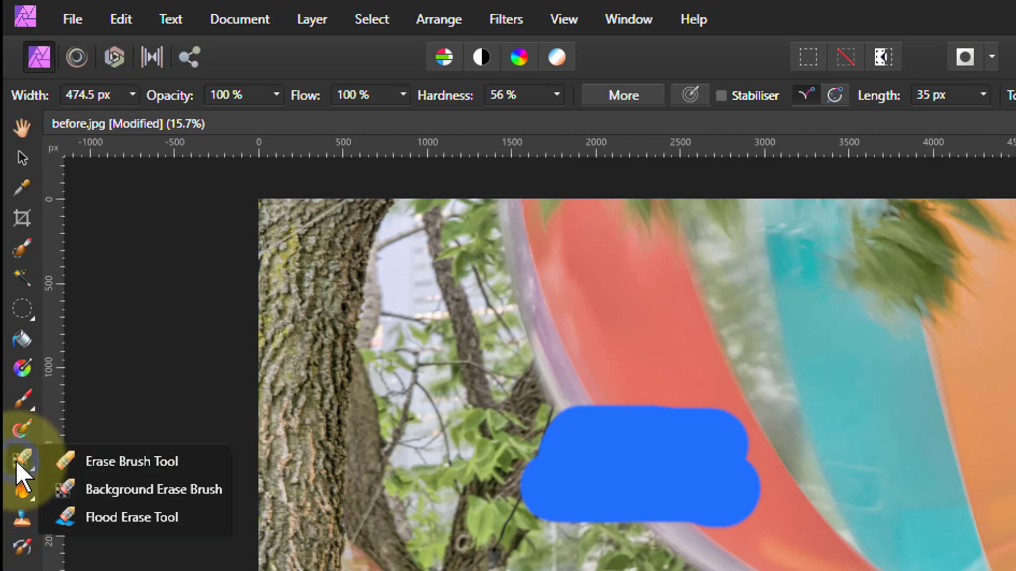
{"action": "left_click", "coordinate": [145, 493]}
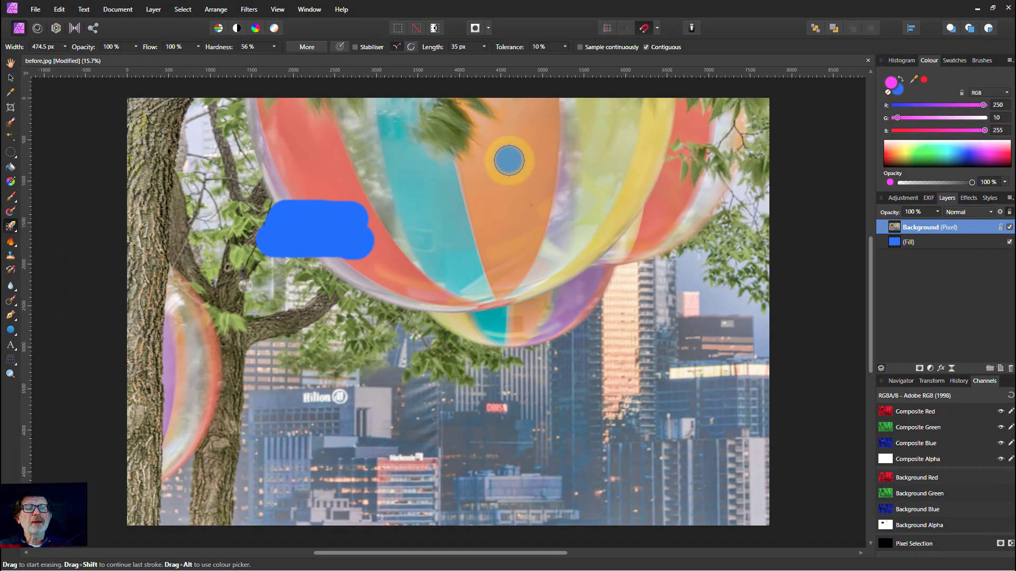
- Background-erase the orange balloon panel down to blue, undoing a stray stroke on the yellow band
{"action": "mouse_move", "coordinate": [511, 161]}
{"action": "left_mouse_down"}
{"action": "mouse_move", "coordinate": [528, 174]}
{"action": "mouse_move", "coordinate": [530, 126]}
{"action": "mouse_move", "coordinate": [542, 123]}
{"action": "mouse_move", "coordinate": [540, 103]}
{"action": "mouse_move", "coordinate": [545, 126]}
{"action": "mouse_move", "coordinate": [556, 102]}
{"action": "mouse_move", "coordinate": [551, 189]}
{"action": "mouse_move", "coordinate": [545, 138]}
{"action": "mouse_move", "coordinate": [551, 212]}
{"action": "mouse_move", "coordinate": [552, 119]}
{"action": "mouse_move", "coordinate": [535, 181]}
{"action": "mouse_move", "coordinate": [462, 203]}
{"action": "mouse_move", "coordinate": [461, 155]}
{"action": "mouse_move", "coordinate": [487, 141]}
{"action": "mouse_move", "coordinate": [484, 164]}
{"action": "mouse_move", "coordinate": [516, 109]}
{"action": "mouse_move", "coordinate": [545, 90]}
{"action": "mouse_move", "coordinate": [501, 101]}
{"action": "mouse_move", "coordinate": [517, 181]}
{"action": "mouse_move", "coordinate": [483, 199]}
{"action": "mouse_move", "coordinate": [485, 240]}
{"action": "mouse_move", "coordinate": [476, 209]}
{"action": "mouse_move", "coordinate": [472, 268]}
{"action": "mouse_move", "coordinate": [494, 286]}
{"action": "mouse_move", "coordinate": [514, 274]}
{"action": "mouse_move", "coordinate": [535, 208]}
{"action": "mouse_move", "coordinate": [523, 238]}
{"action": "mouse_move", "coordinate": [506, 249]}
{"action": "mouse_move", "coordinate": [514, 284]}
{"action": "left_mouse_up"}
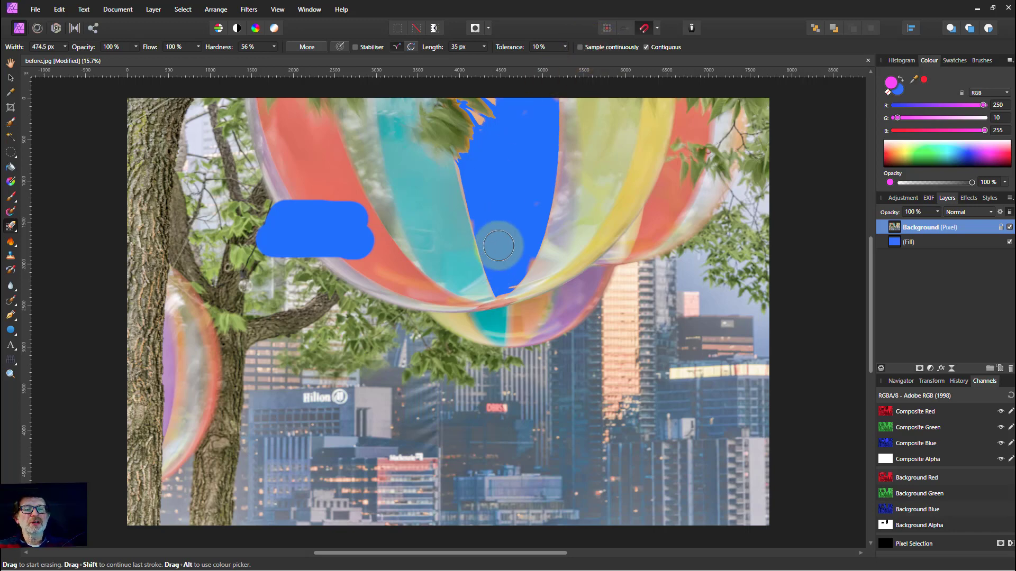
{"action": "left_click_drag", "start_coordinate": [646, 194], "coordinate": [633, 193]}
{"action": "key", "text": "ctrl+z"}
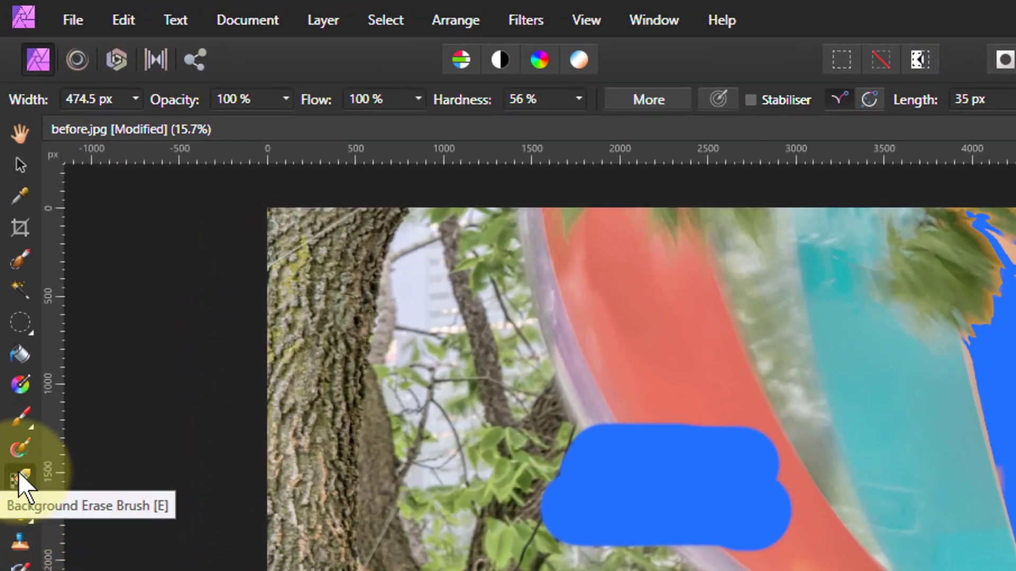
{"action": "left_click", "coordinate": [19, 476]}
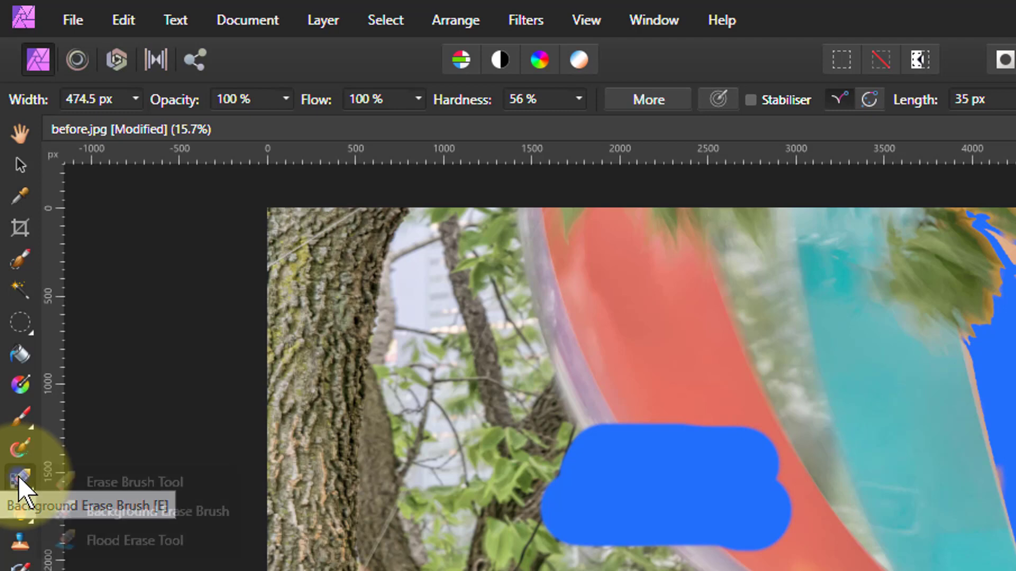
- Flood-erase the balloon's teal stripe with the Flood Erase Tool
{"action": "left_click", "coordinate": [136, 540]}
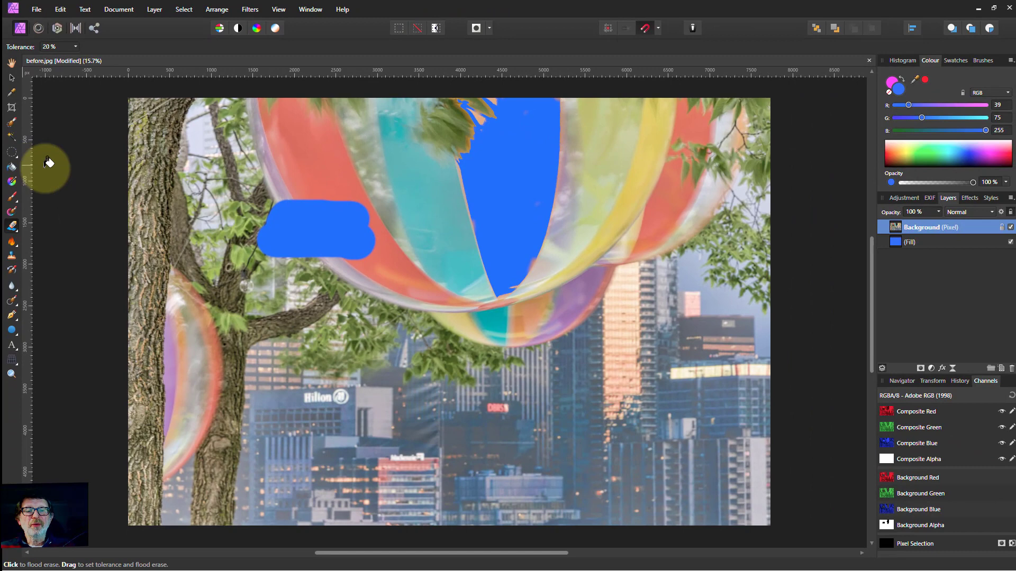
{"action": "left_click", "coordinate": [429, 186]}
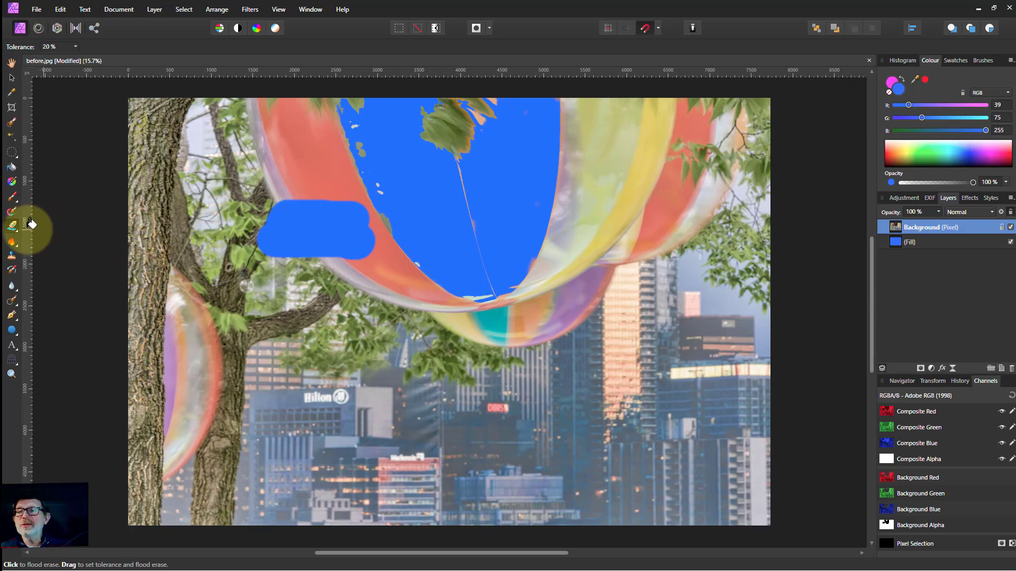
{"action": "left_click", "coordinate": [11, 226]}
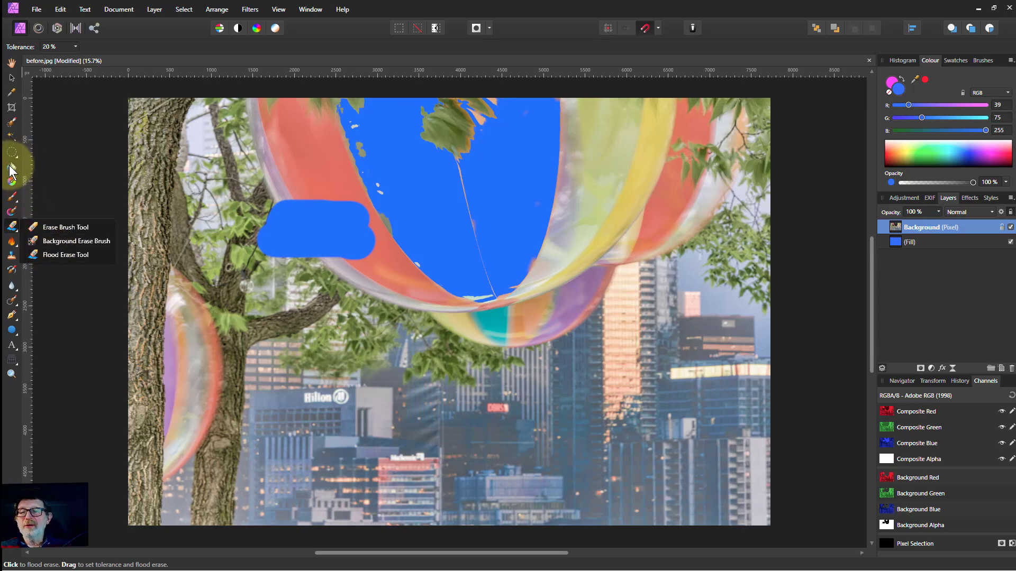
{"action": "left_click", "coordinate": [70, 242]}
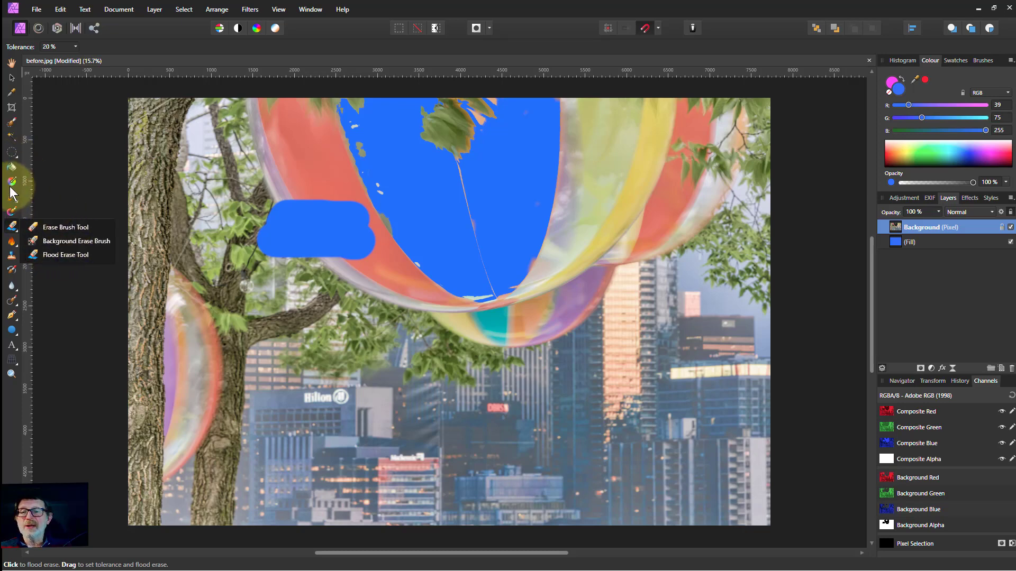